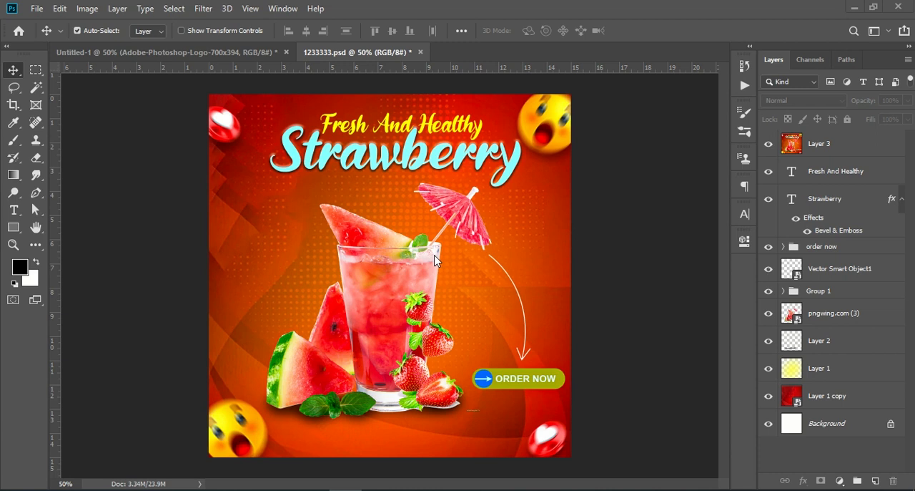
Step: Create a new document from the recent Custom 1080 x 1080 px preset at 72 ppi
click(37, 10)
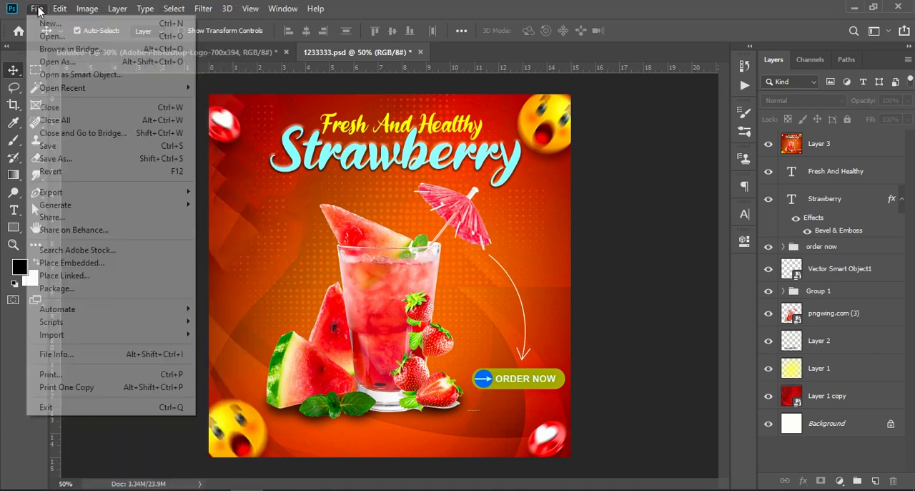
click(48, 24)
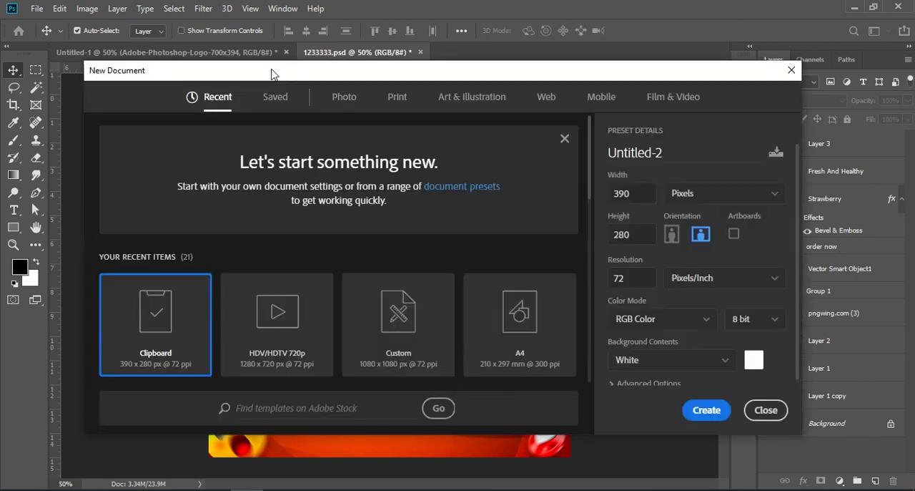
click(433, 311)
click(706, 408)
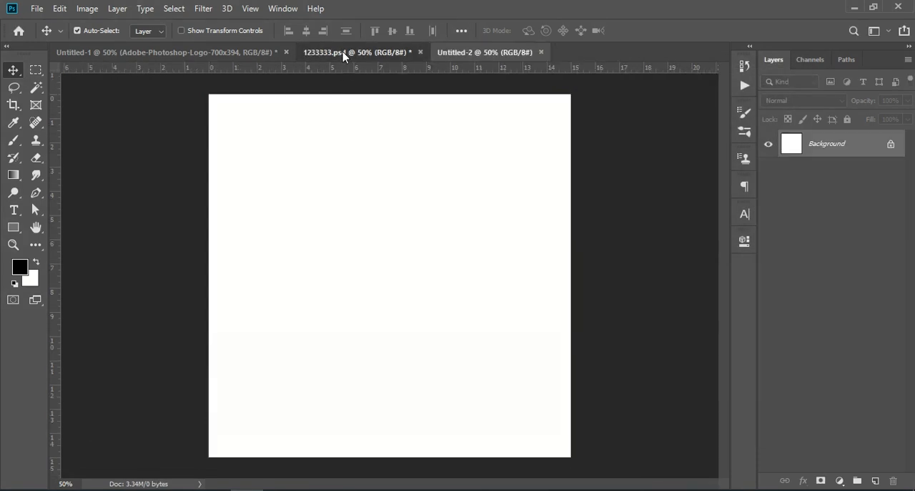
Step: Copy the pngwing.com (3) drink and red Layer 1 copy background from 1233333.psd into the new document, placing the background beneath the drink
click(343, 55)
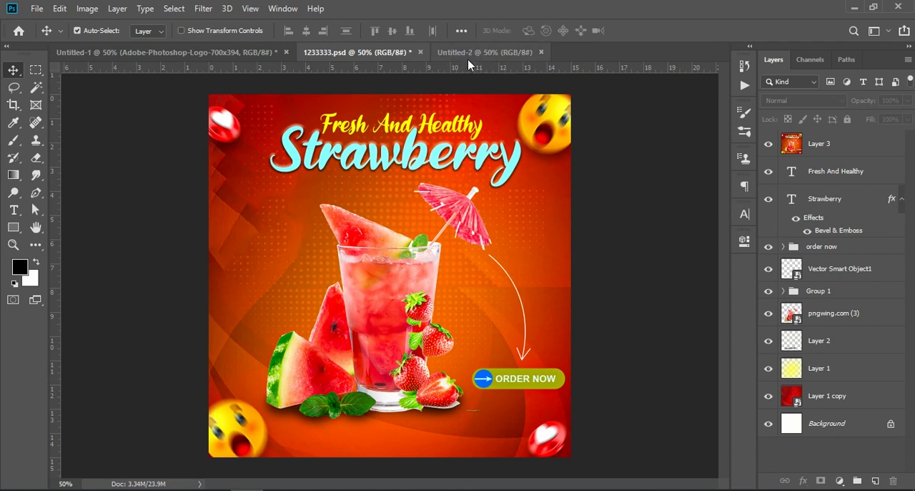
drag(832, 316, 403, 306)
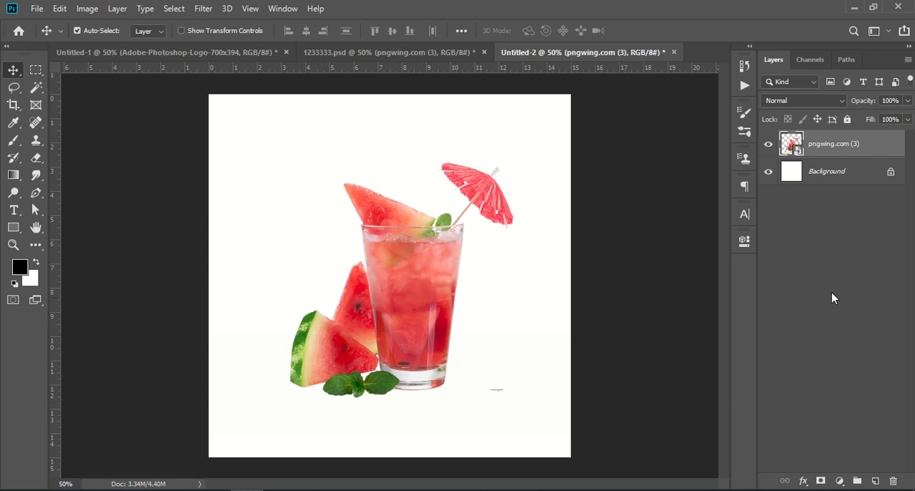
click(388, 53)
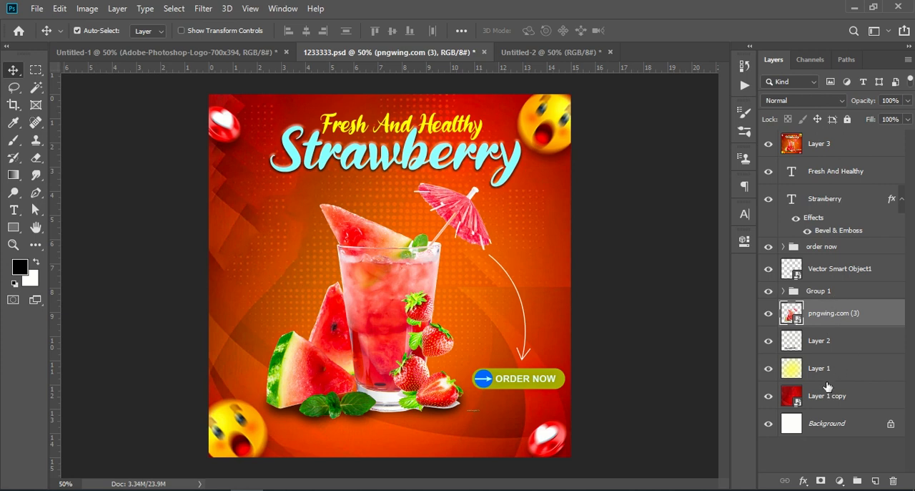
drag(827, 398, 439, 403)
drag(514, 394, 484, 263)
drag(848, 146, 848, 192)
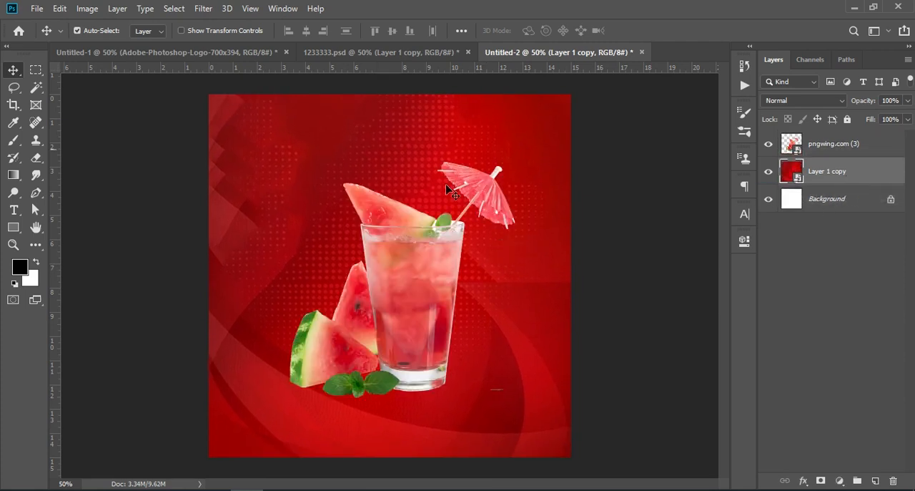
Step: Copy the shadow Layer 2 from 1233333.psd into the new document beneath the drink layer and align it under the glass
click(336, 51)
drag(824, 347, 433, 395)
drag(829, 143, 833, 183)
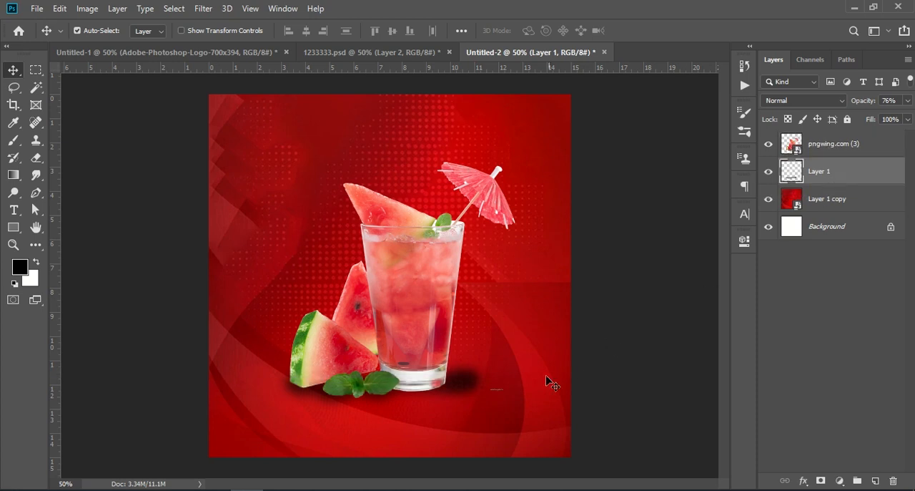
drag(456, 375, 460, 377)
click(863, 316)
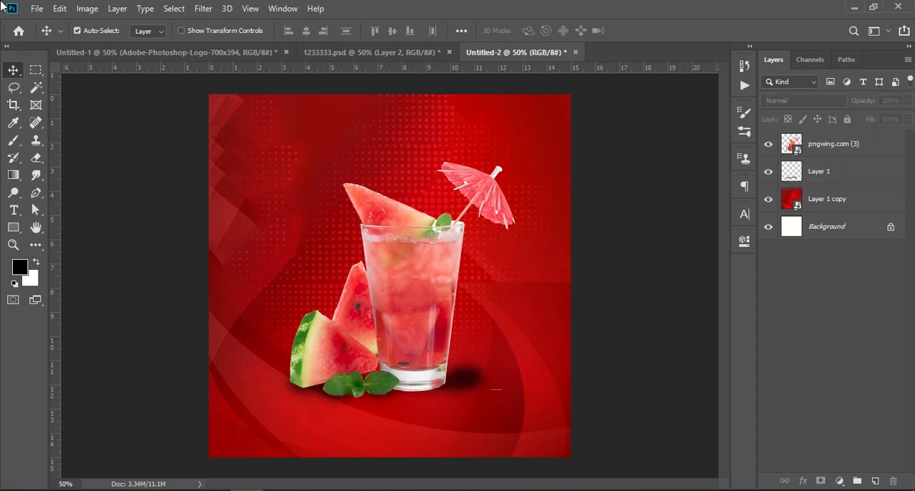
Step: Copy the yellow glow Layer 1 from 1233333.psd into the new document, placing it directly above the red background layer
click(413, 55)
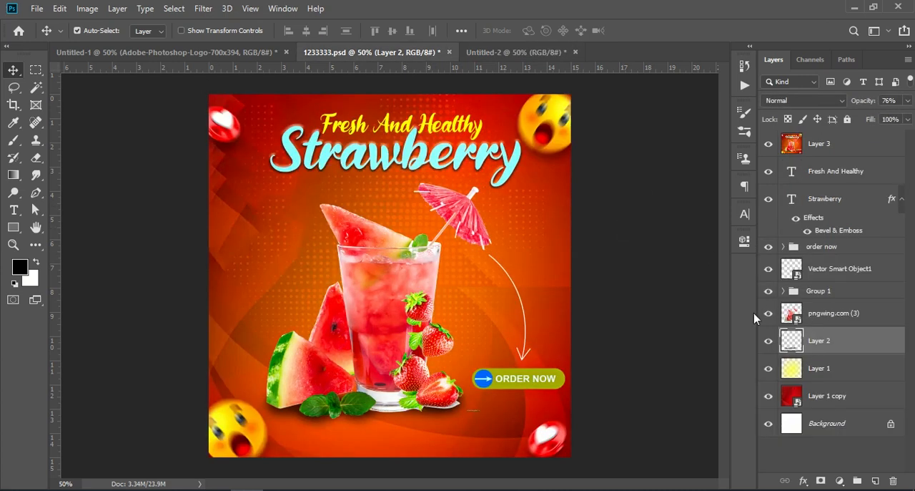
click(813, 369)
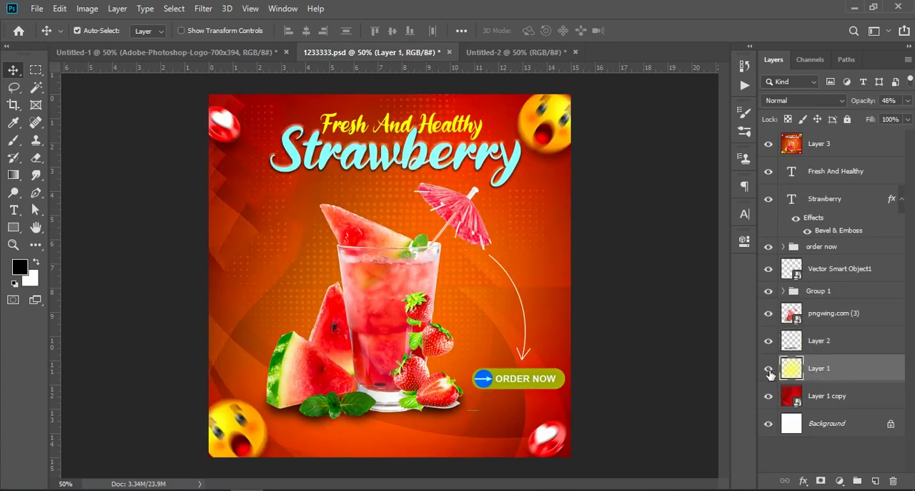
drag(851, 370, 380, 278)
drag(897, 145, 858, 224)
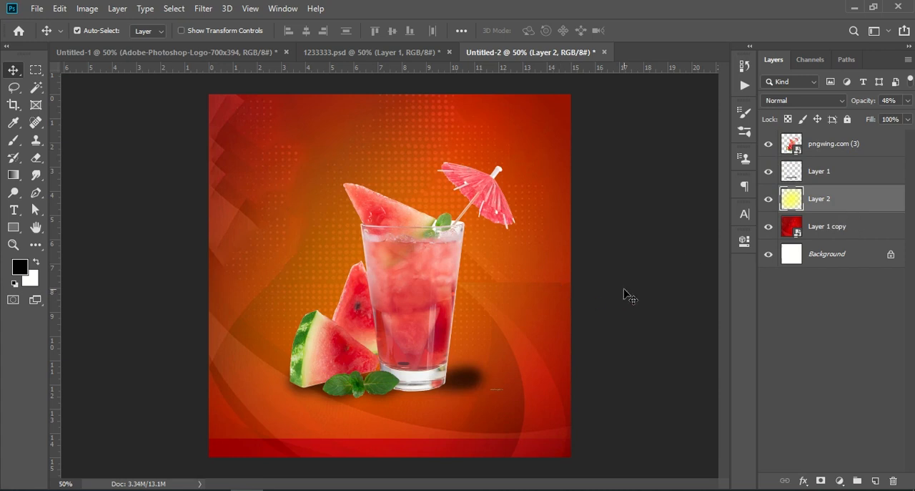
Step: Move the yellow glow layer slightly downward so it reaches the lower edge of the poster
key(ctrl+t)
drag(517, 298, 521, 315)
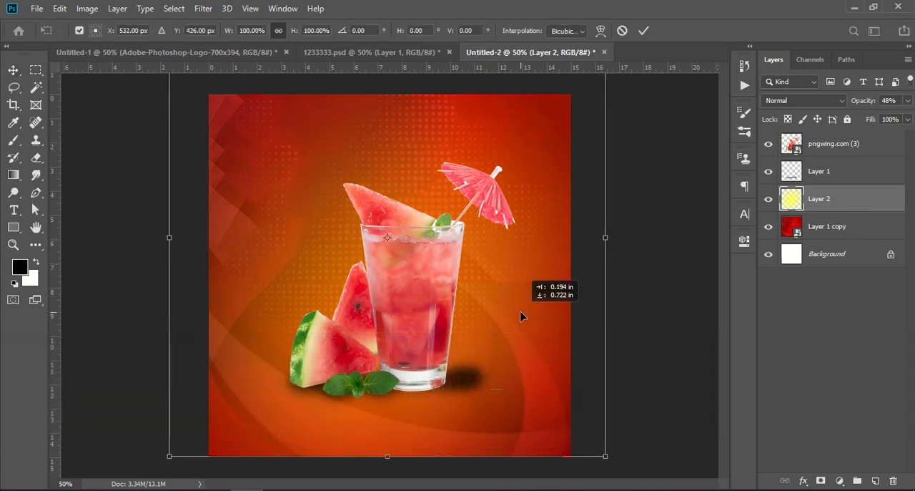
key(Return)
click(879, 307)
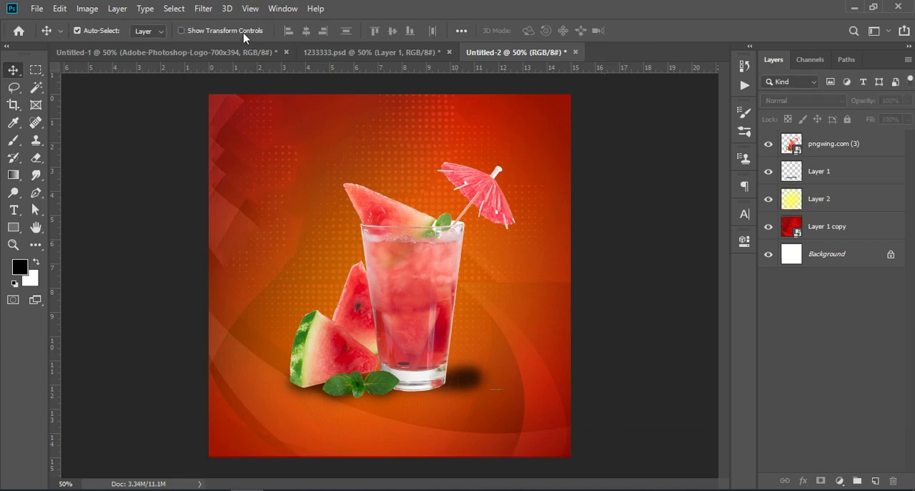
Step: In 1233333.psd, hide Layer 3 and group the Fresh And Healthy and Strawberry text layers
click(325, 53)
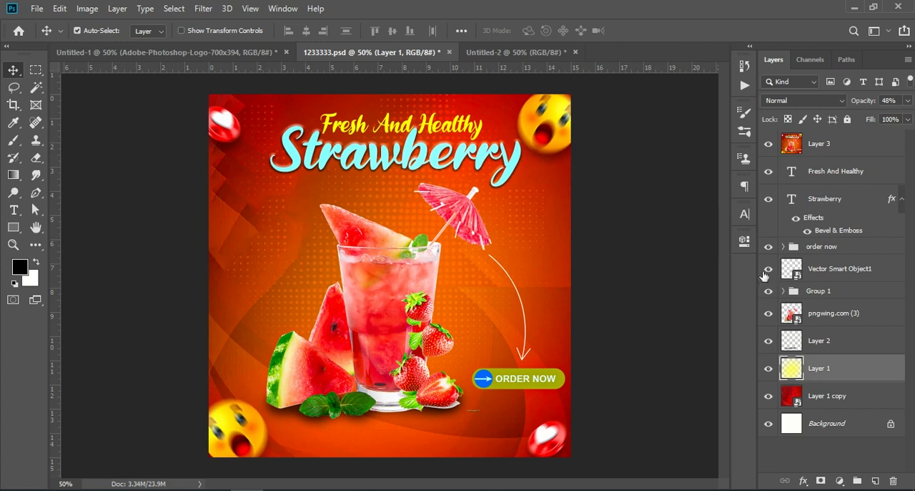
click(767, 144)
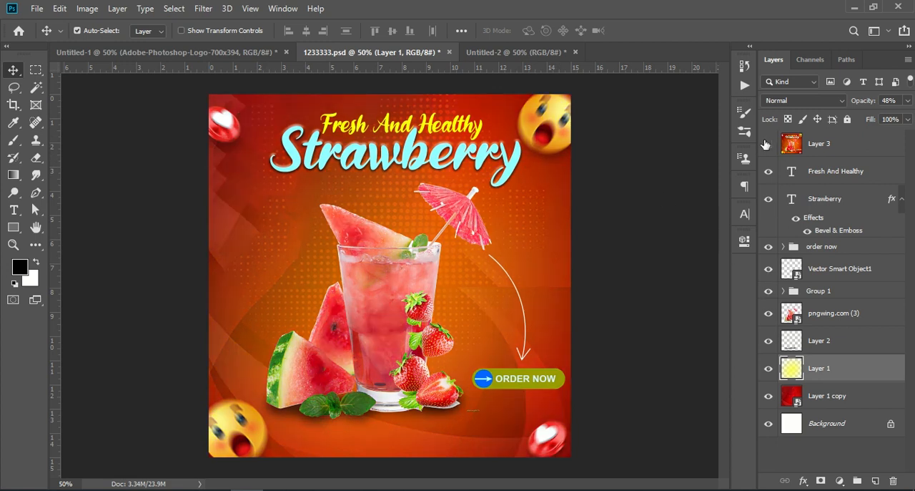
click(827, 173)
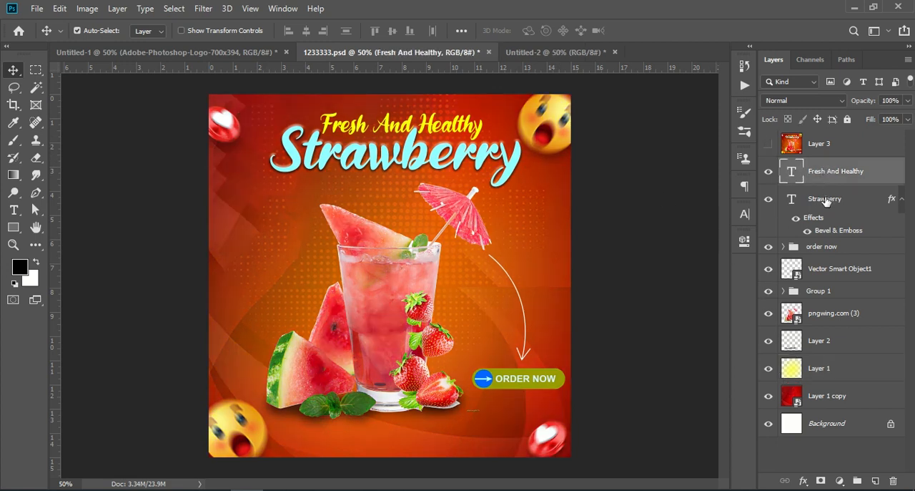
shift+click(826, 200)
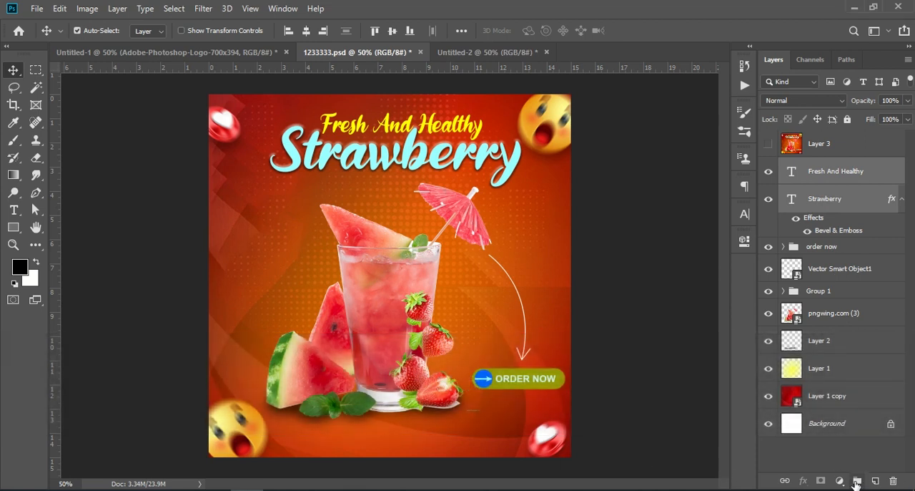
click(857, 481)
Step: Copy the title text group into the new document and position it above the drink near the poster's upper edge
mouse_move(846, 167)
mouse_down()
mouse_move(582, 96)
mouse_move(522, 53)
mouse_move(415, 143)
mouse_up()
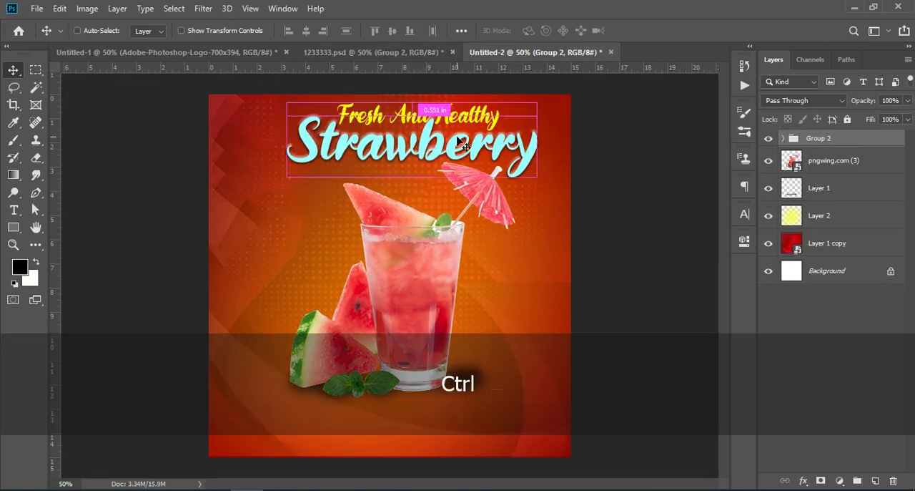
key(ctrl+t)
mouse_move(456, 118)
mouse_down()
mouse_move(448, 109)
mouse_move(452, 128)
mouse_up()
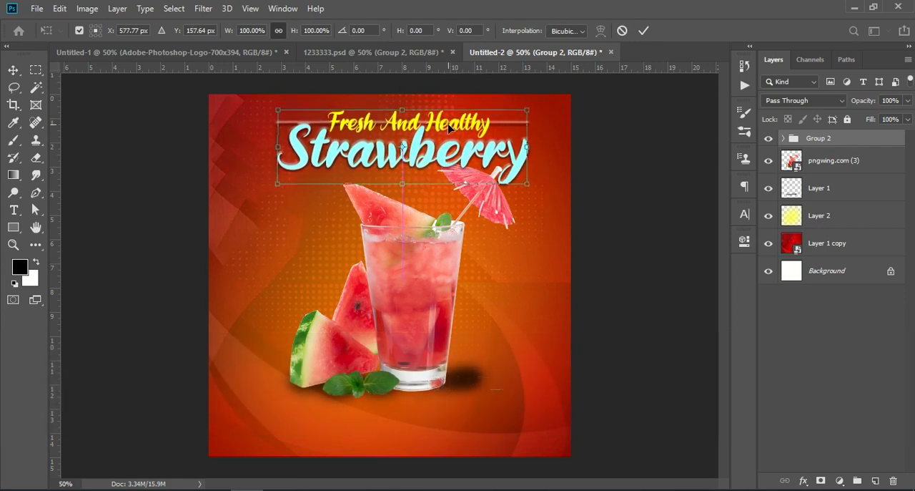
click(643, 31)
Step: Move the drink and its shadow layer together slightly down and left beneath the title
click(828, 165)
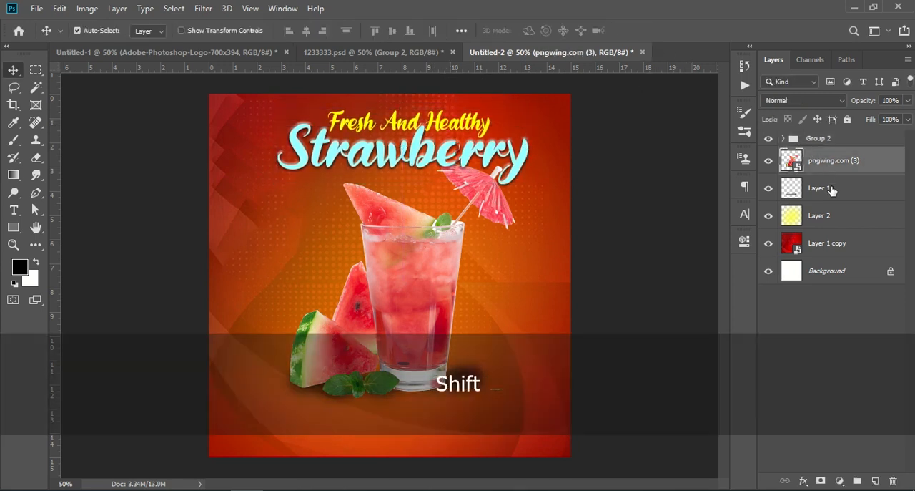
shift+click(828, 191)
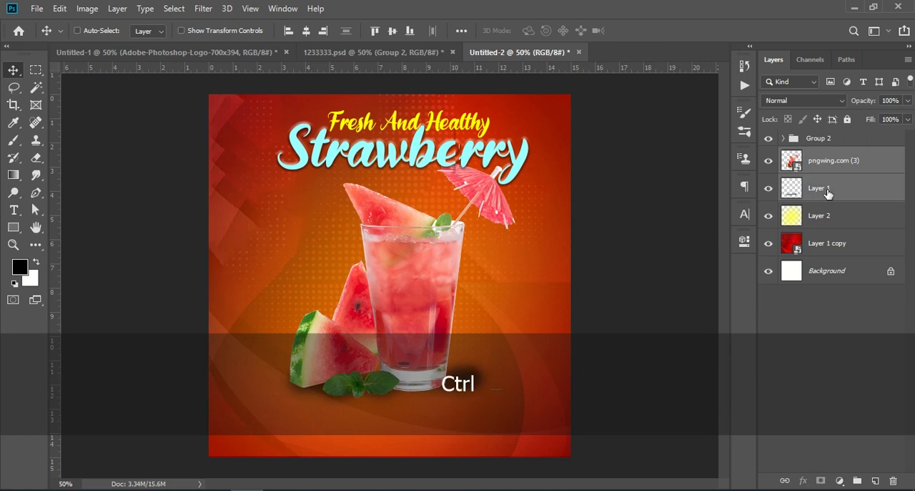
key(ctrl+t)
drag(431, 262, 435, 265)
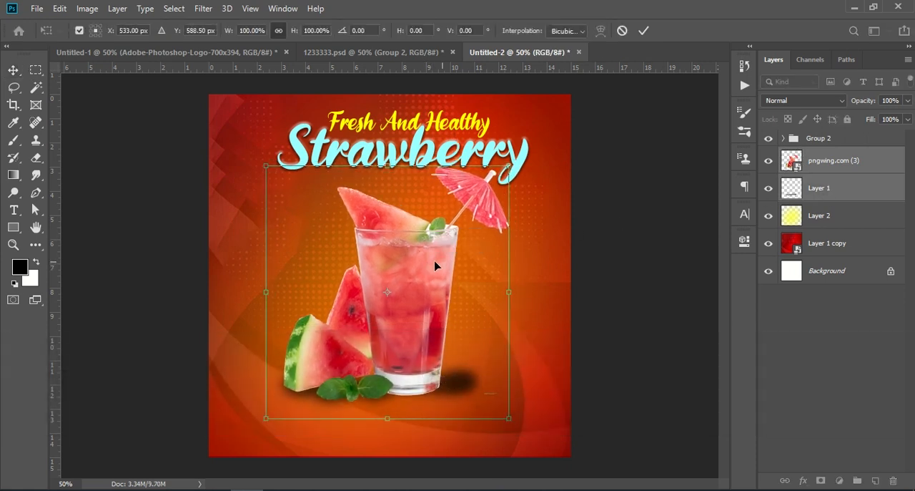
click(829, 332)
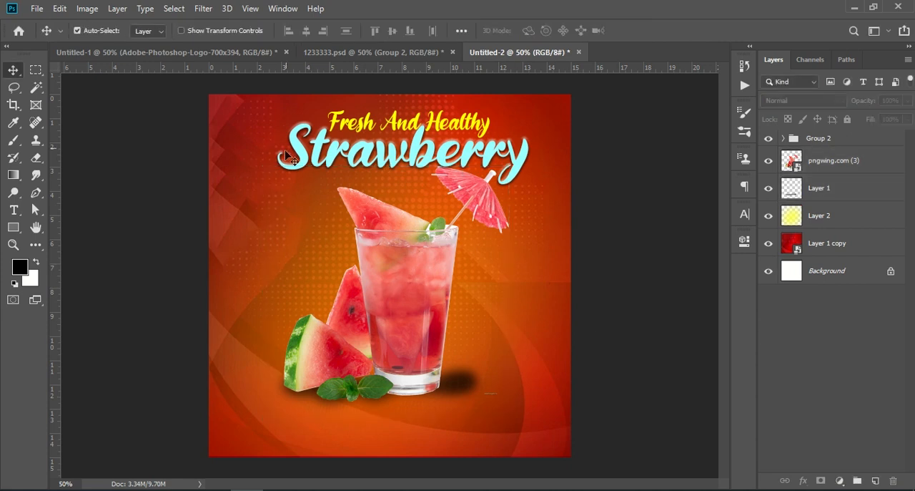
Step: Copy Group 1 with the strawberries and emojis from 1233333.psd into the new document
click(344, 53)
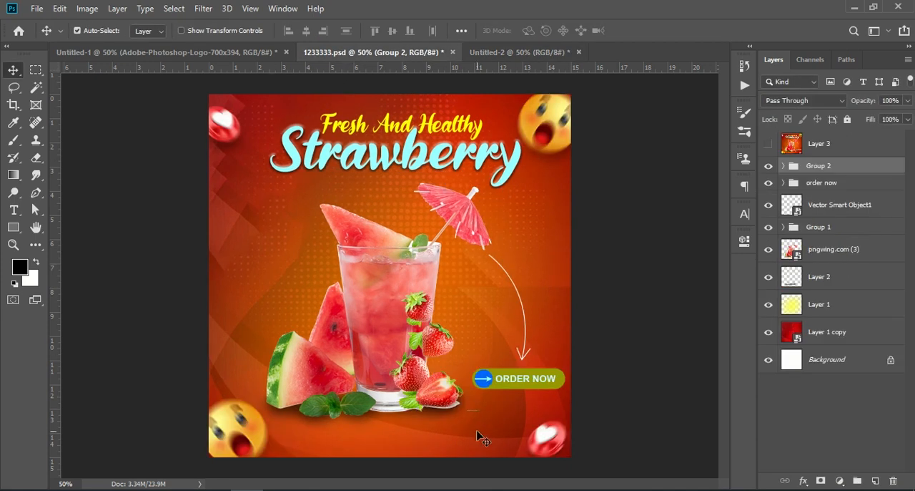
click(448, 342)
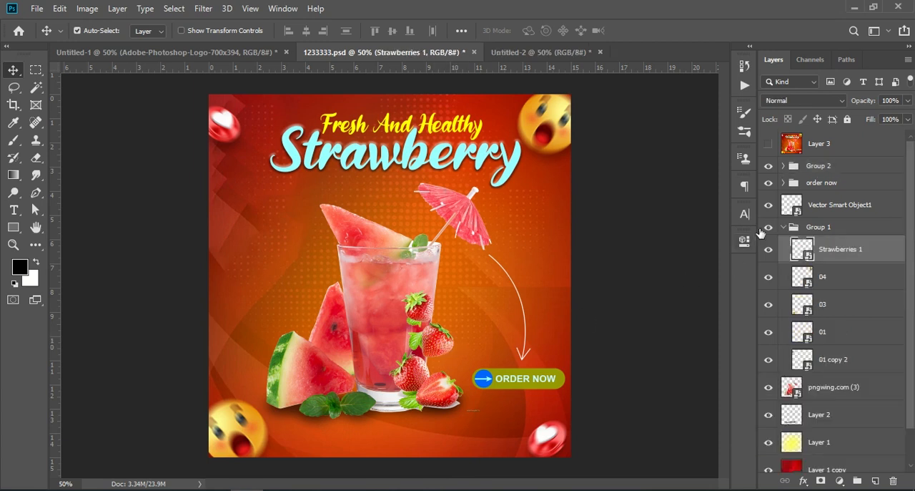
click(784, 229)
drag(831, 226, 381, 346)
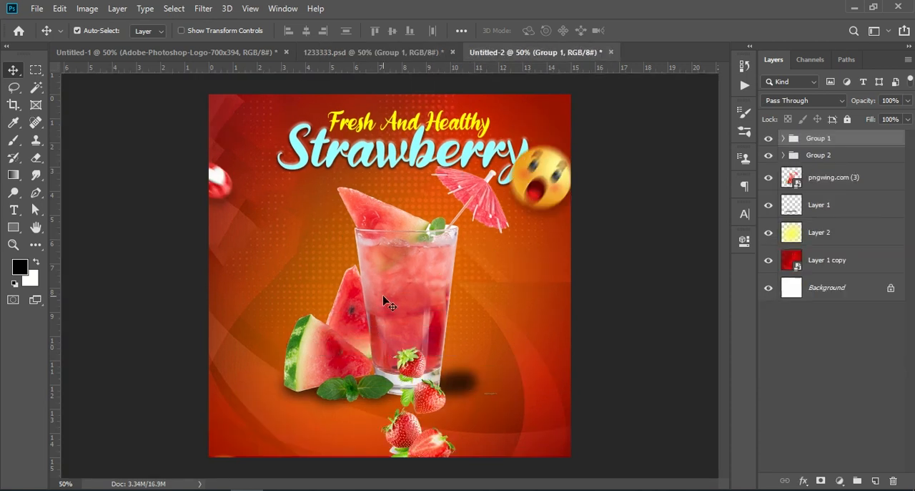
Step: Scale the strawberries and emojis group to 98.99% and position it with the strawberries against the glass and the emojis near the poster corners
key(ctrl+t)
drag(550, 186, 573, 111)
drag(209, 274, 191, 274)
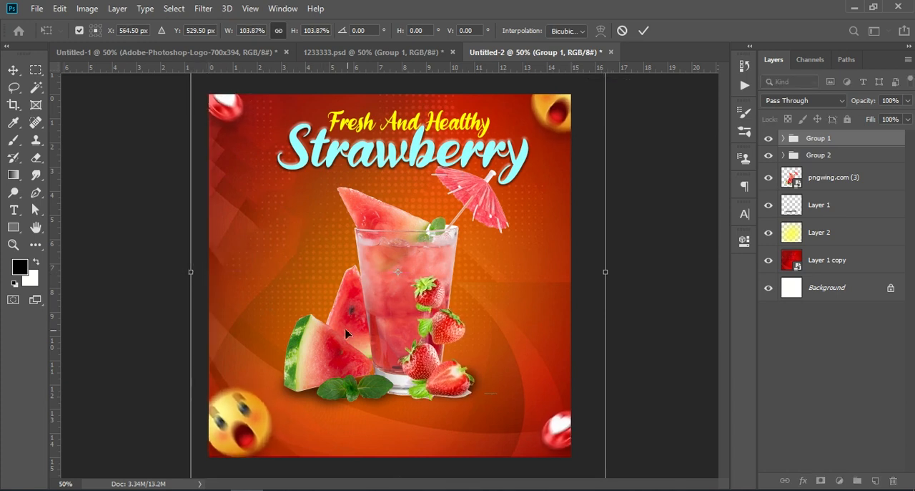
drag(435, 318, 440, 311)
drag(619, 279, 554, 317)
drag(220, 271, 207, 272)
drag(597, 282, 604, 280)
drag(544, 312, 548, 310)
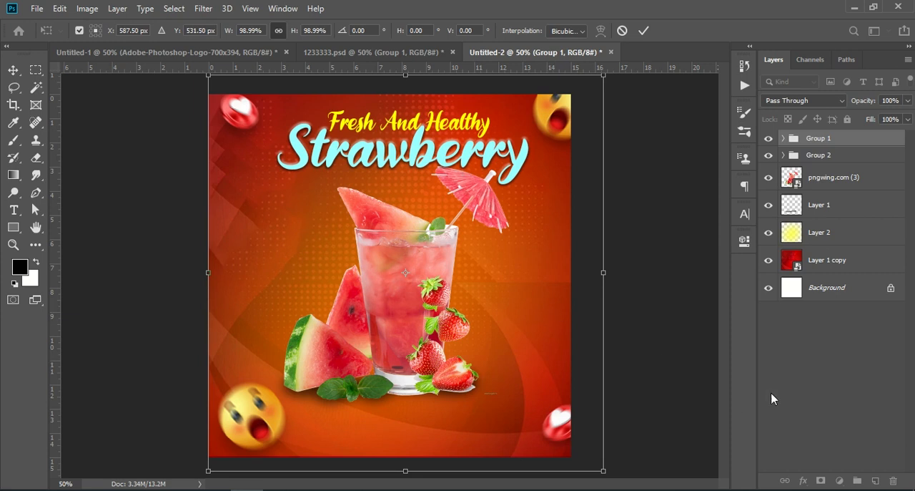
key(Down)
key(Down)
key(Down)
key(Down)
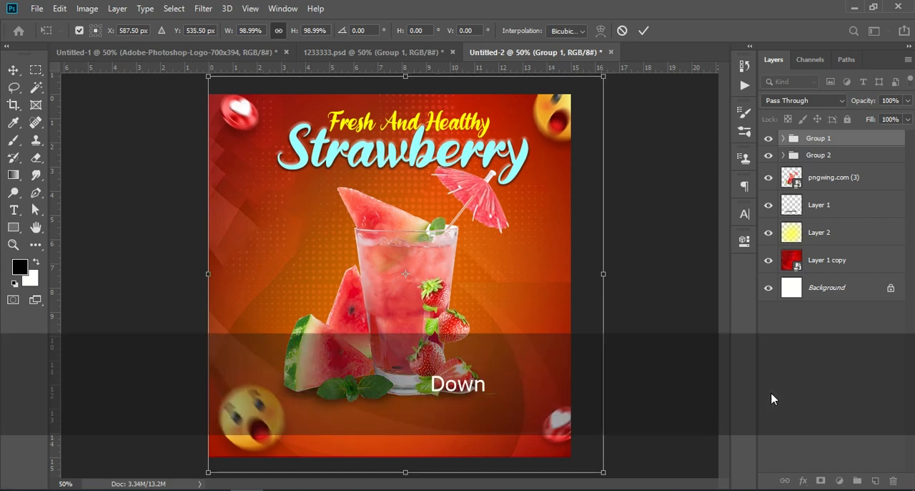
key(Return)
click(849, 370)
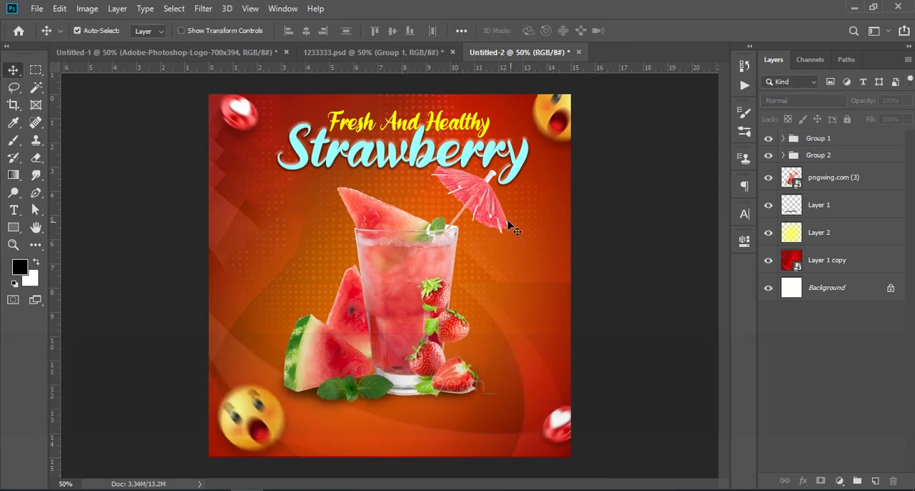
Step: Copy the order now group from 1233333.psd into the new document and position it beside the strawberries near the poster's right edge
click(316, 53)
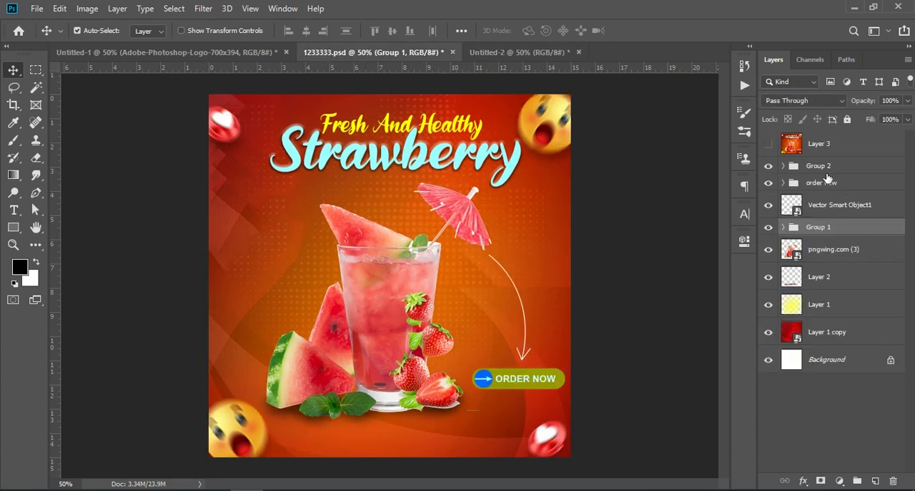
drag(826, 186, 521, 368)
key(ctrl+t)
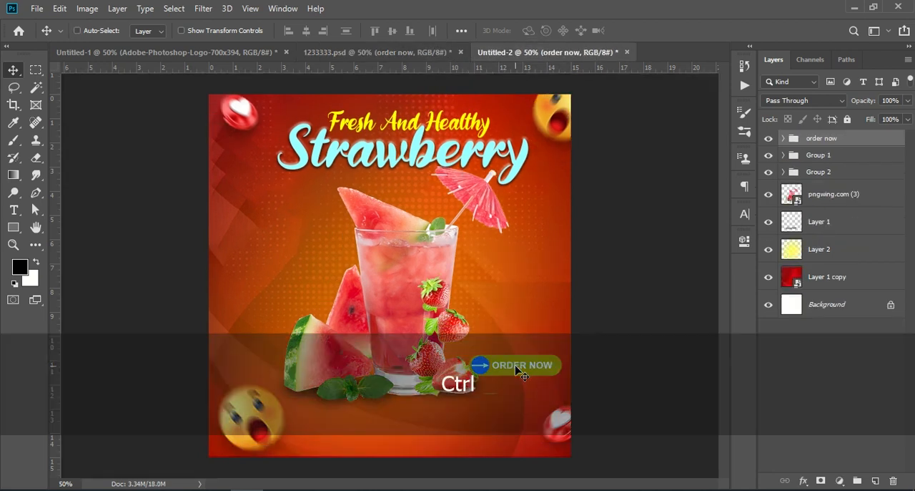
drag(520, 362, 525, 349)
click(851, 363)
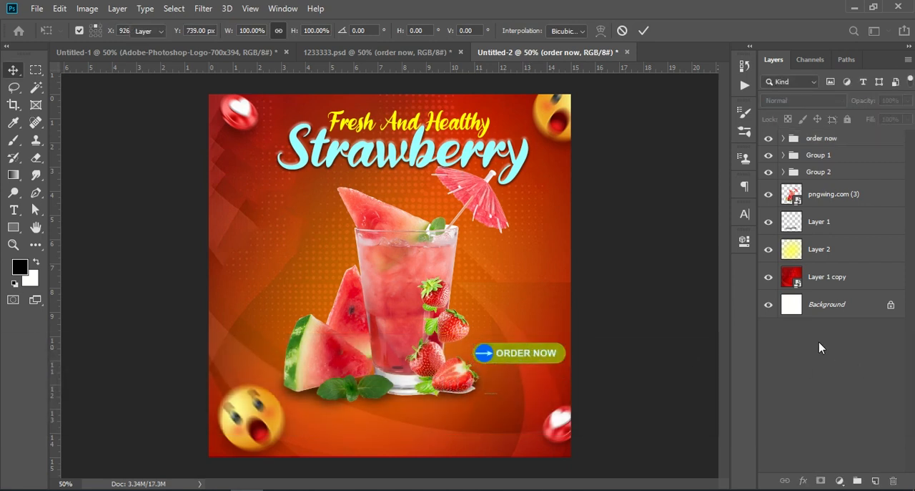
Step: Copy the curved arrow smart object from 1233333.psd into the new document, running from the umbrella down to the order now button
click(359, 52)
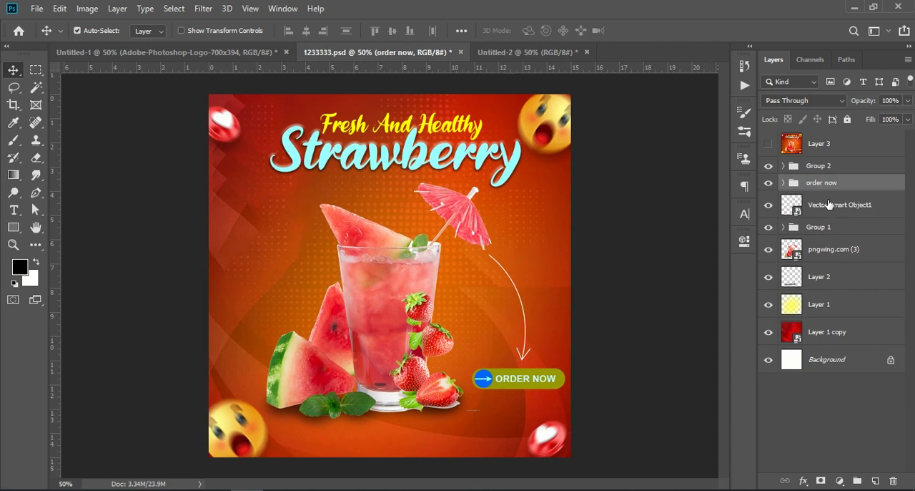
drag(863, 207, 536, 288)
click(823, 415)
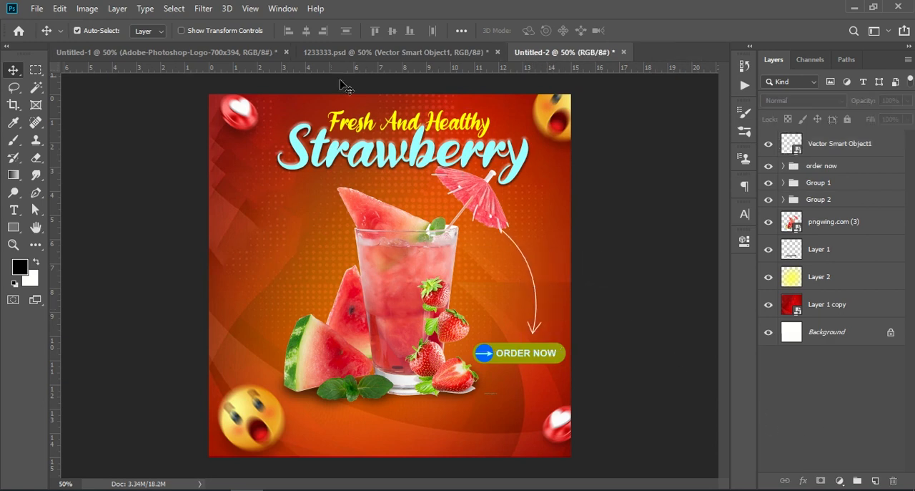
Step: Move the four emojis in Group 1 individually closer to the poster corners, matching 1233333.psd, and collapse the group
click(359, 56)
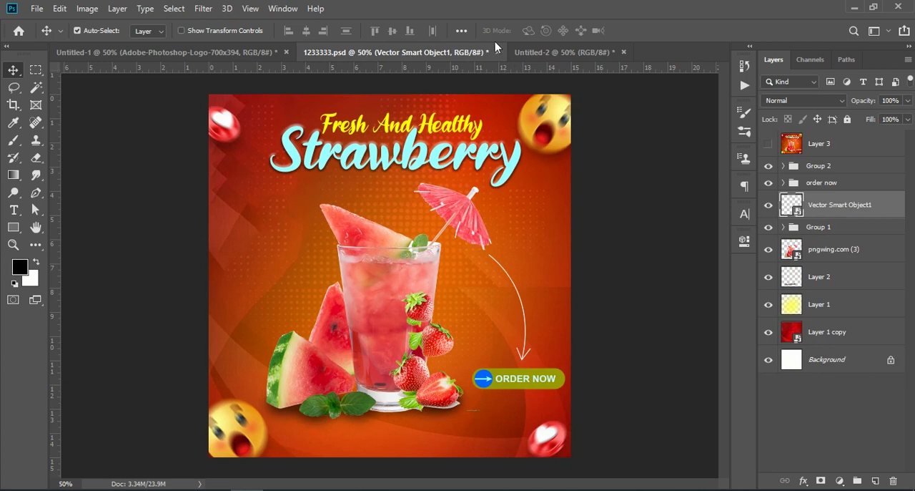
click(547, 52)
drag(253, 423, 241, 432)
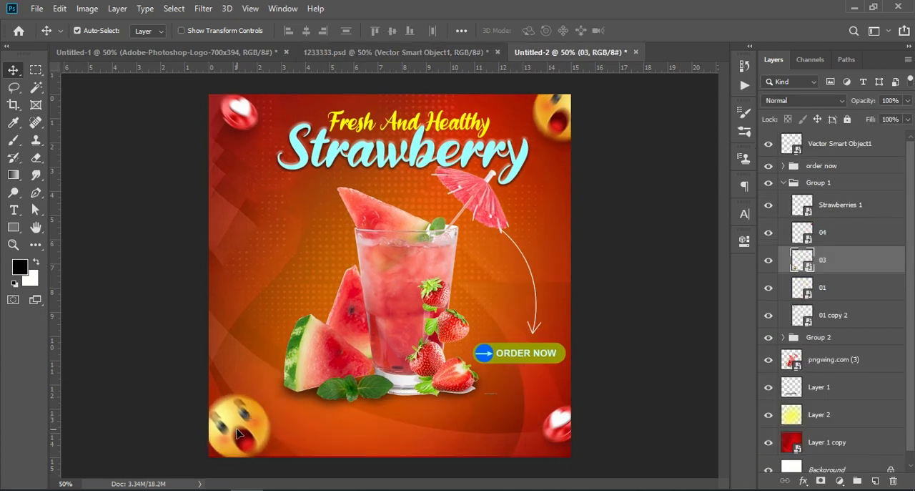
drag(561, 123, 547, 115)
drag(247, 122, 234, 119)
drag(553, 429, 555, 437)
click(674, 333)
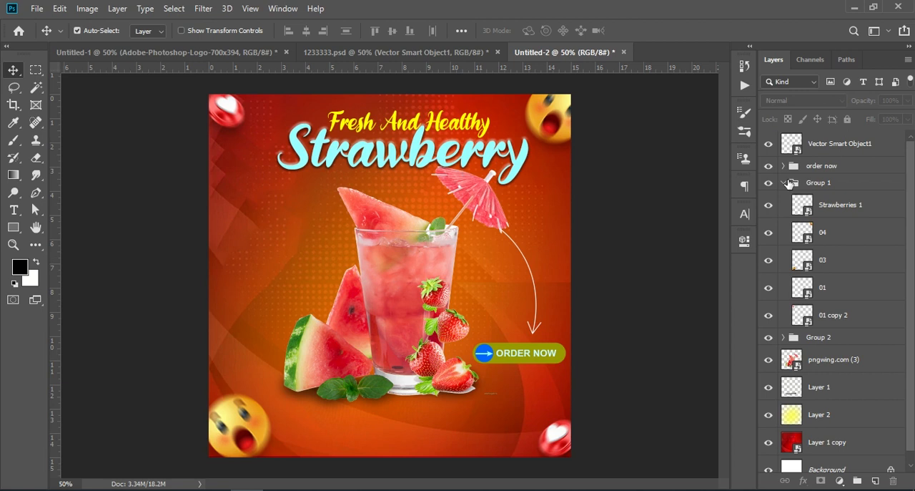
click(784, 183)
Step: Stamp all visible layers into a new layer above the arrow and open the Camera Raw Filter on it
click(835, 145)
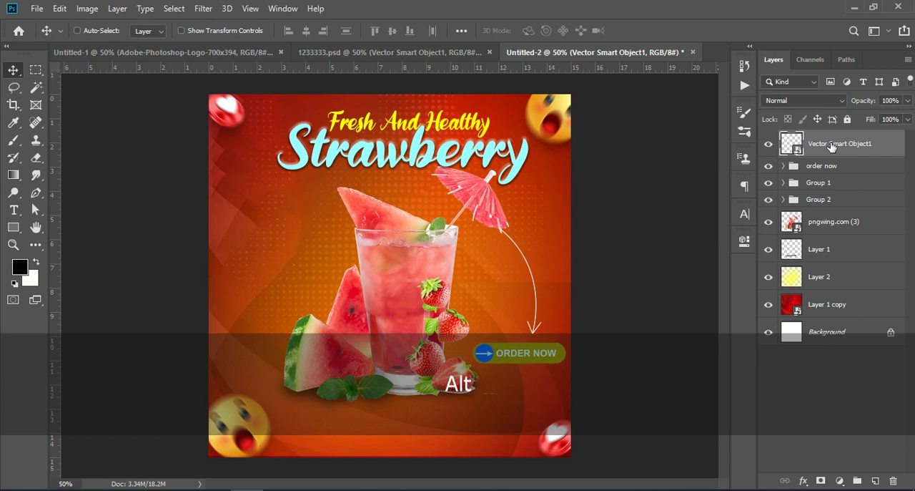
key(ctrl+shift+alt+e)
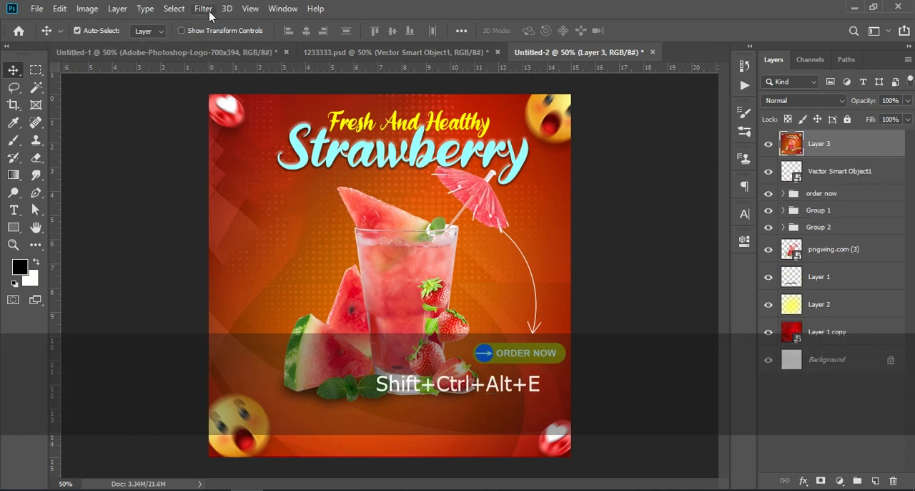
click(204, 10)
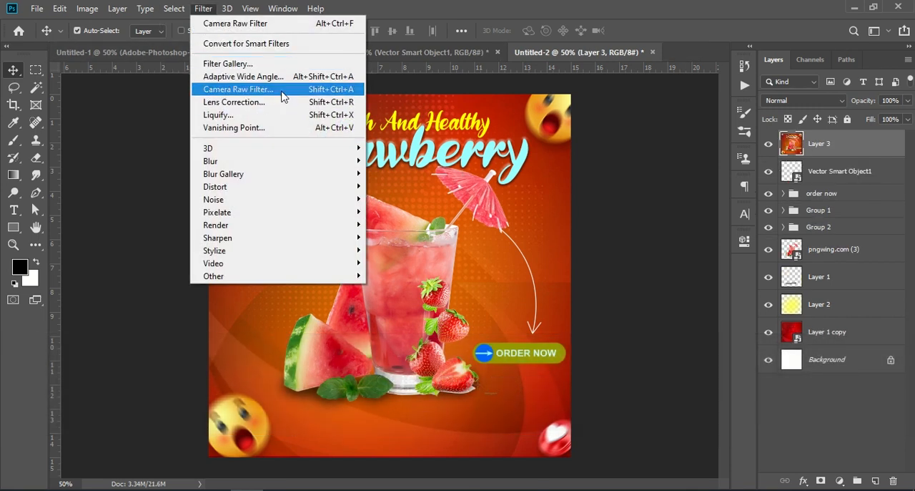
click(284, 96)
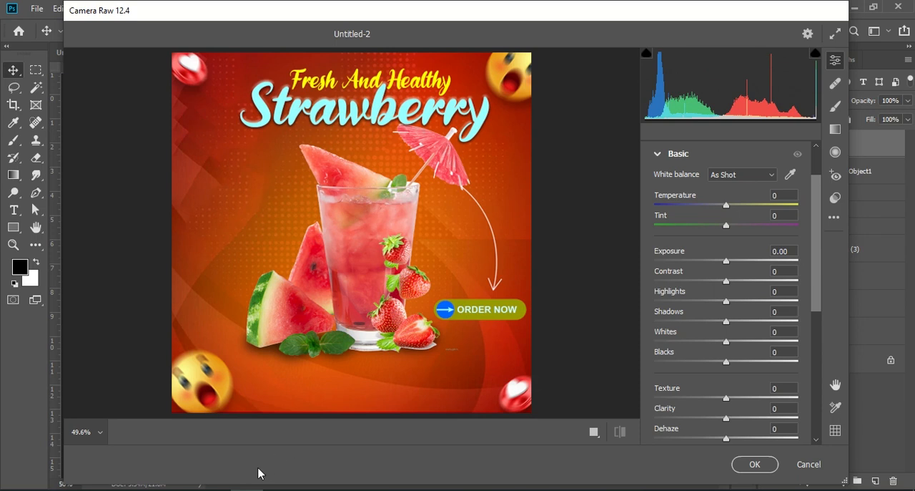
click(226, 487)
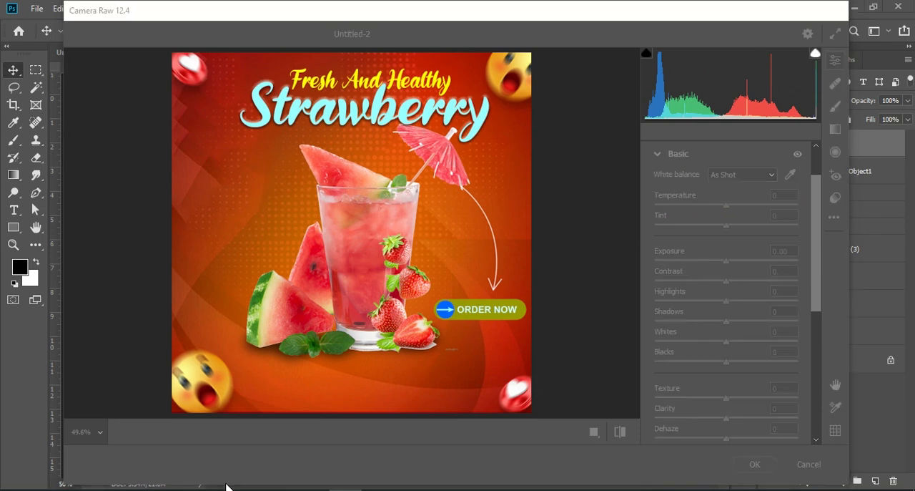
click(587, 365)
right_click(437, 243)
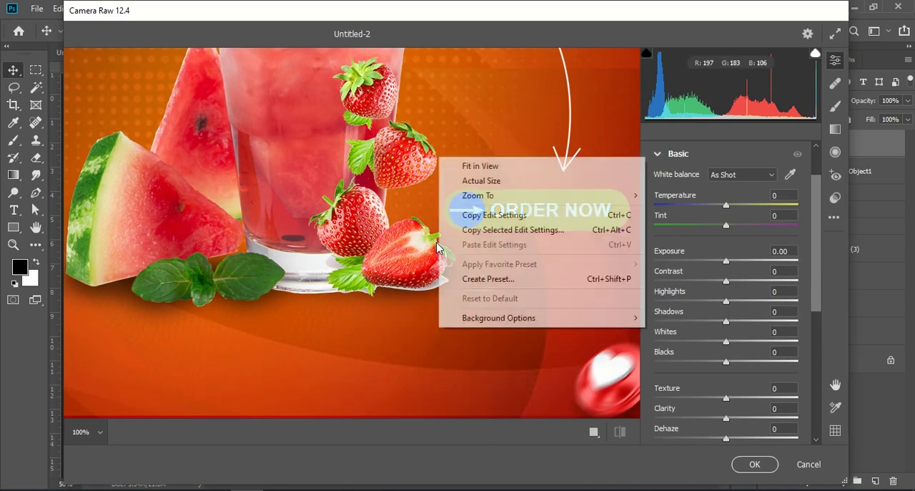
mouse_move(534, 196)
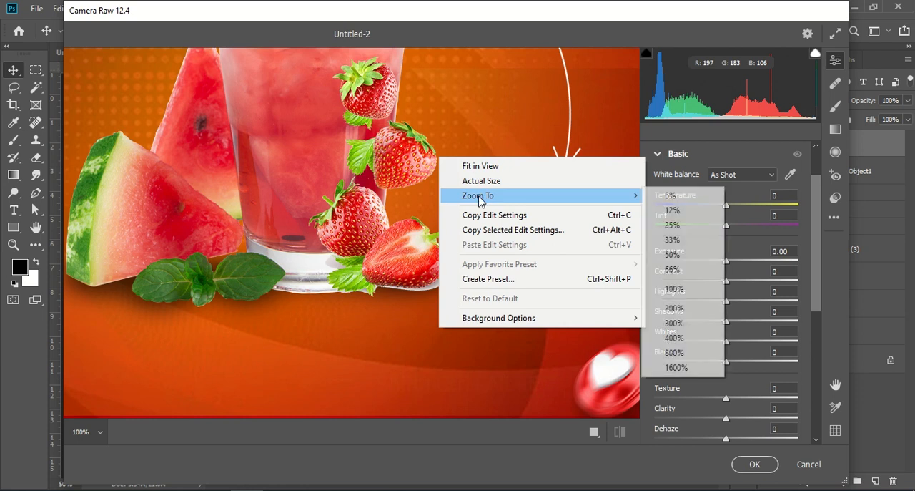
click(672, 226)
right_click(399, 147)
mouse_move(465, 165)
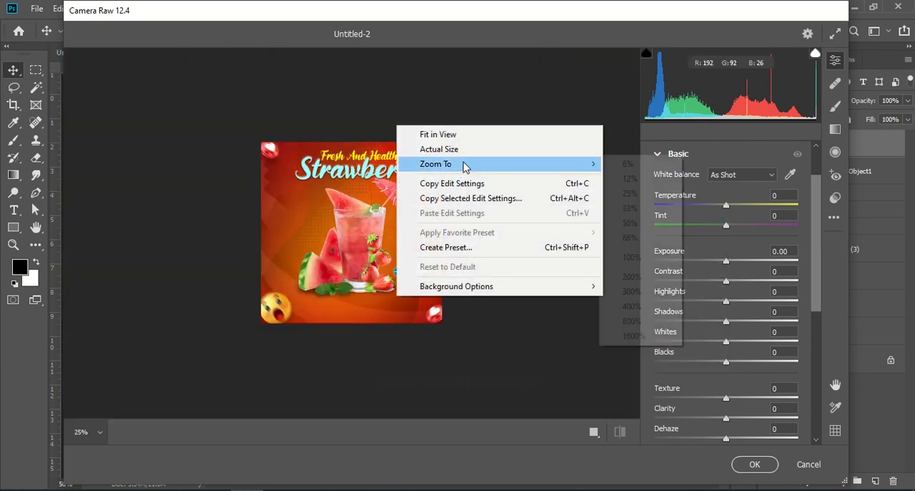
click(662, 223)
Step: Set the merged layer's Texture to +29, Clarity to +20, Dehaze to +12, Vibrance to +16 and Saturation to +10
scroll(704, 326, down, 3)
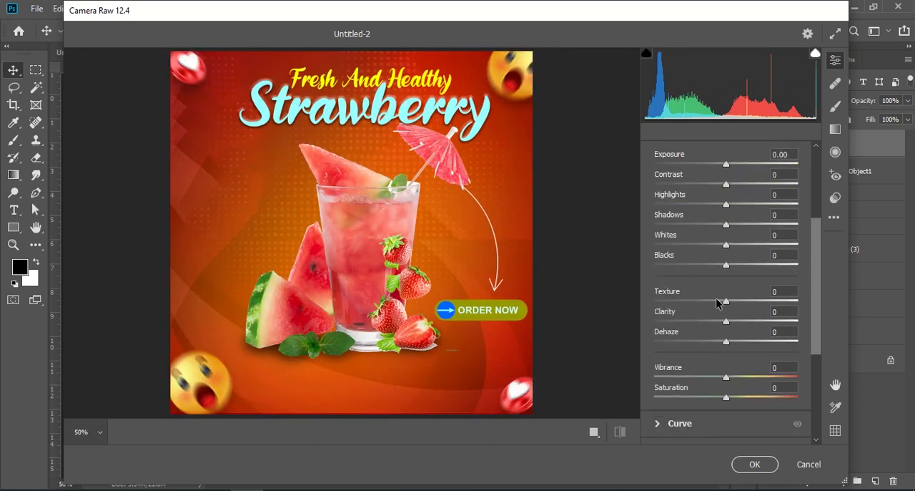
drag(727, 301, 745, 325)
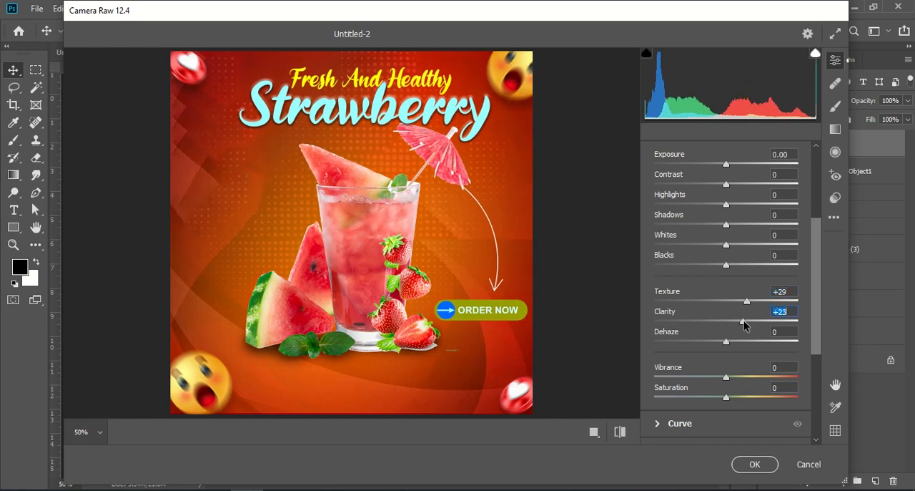
drag(727, 342, 735, 344)
drag(727, 377, 734, 396)
Step: Set Contrast to +24, Highlights and Shadows to +19, Whites to +11 and Blacks to +15, and apply the Camera Raw Filter
scroll(752, 284, up, 1)
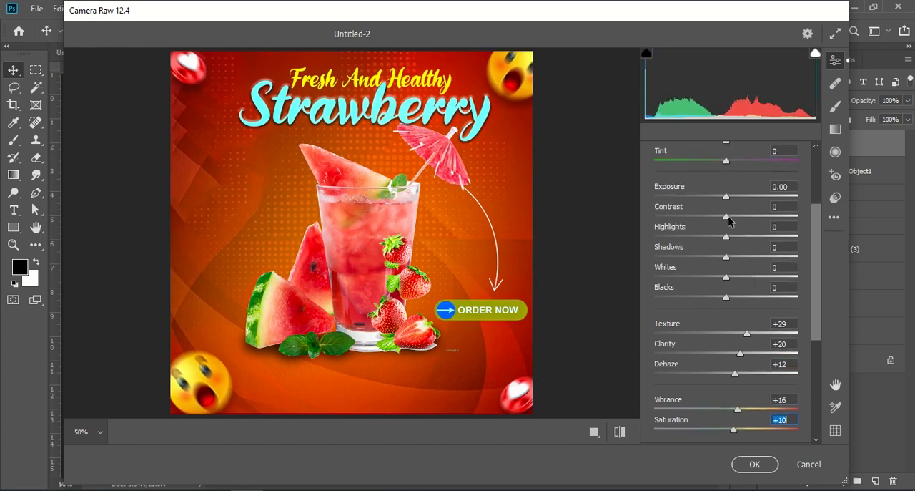
drag(728, 217, 738, 301)
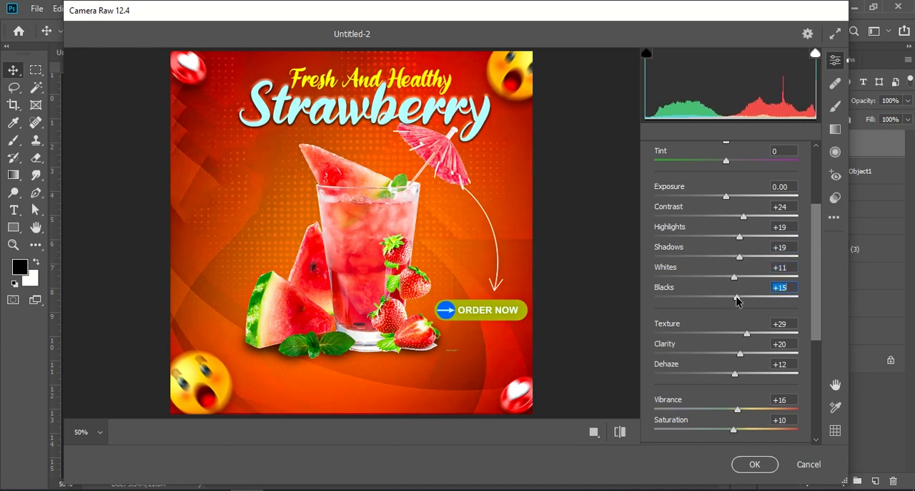
click(754, 465)
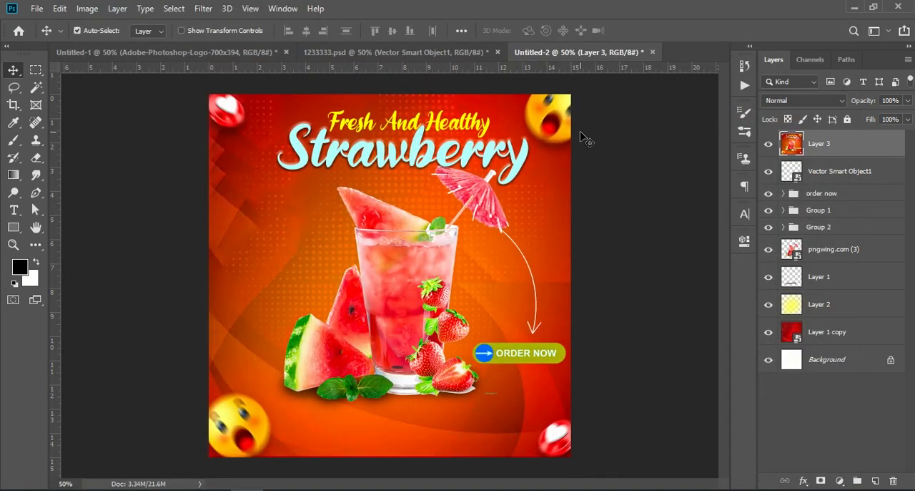